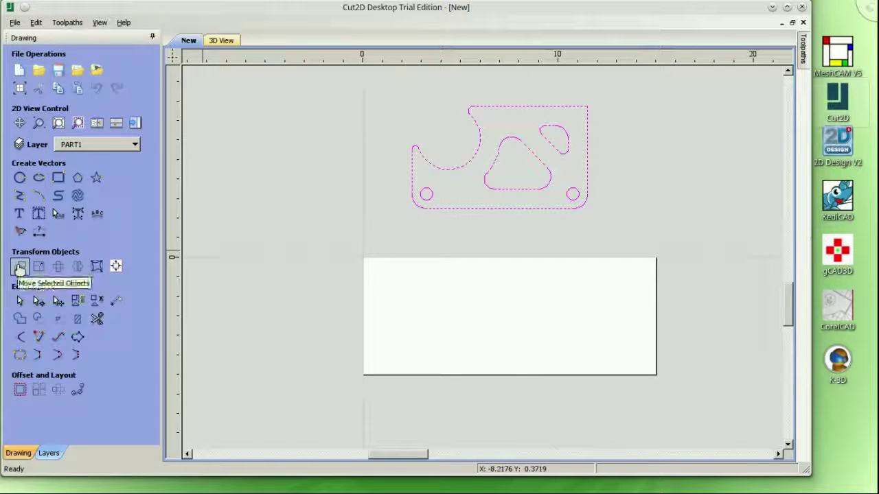
Step: Drag the bracket part down until it sits fully inside the white material sheet
{"action": "left_click", "coordinate": [20, 268]}
{"action": "left_click_drag", "start_coordinate": [502, 155], "coordinate": [519, 315]}
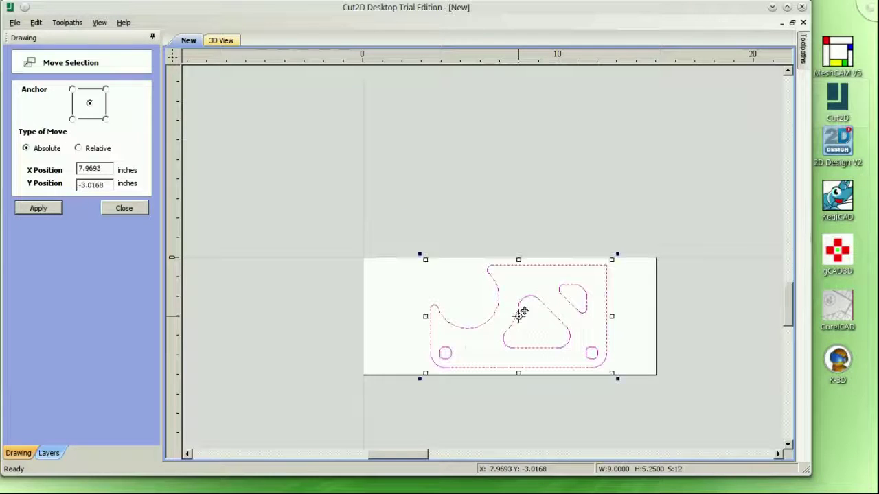
{"action": "left_click", "coordinate": [672, 330]}
{"action": "left_click", "coordinate": [130, 211]}
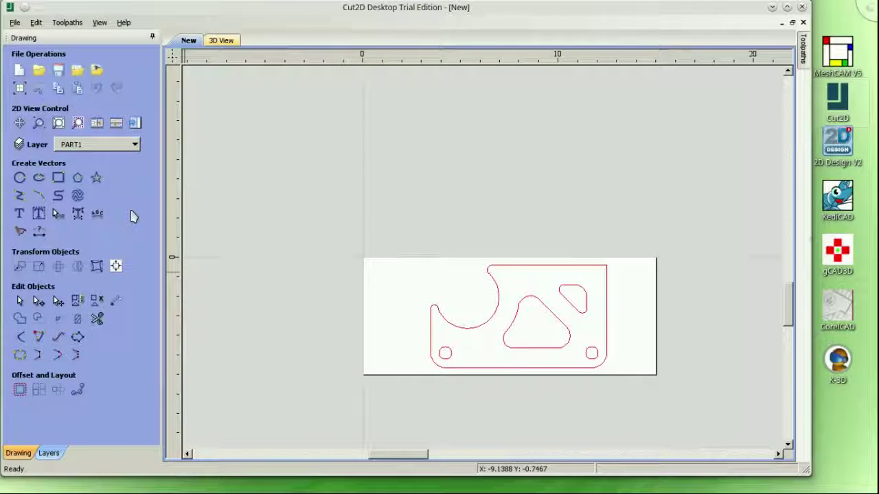
Step: Start a 2D Profile toolpath set to cut Inside with Conventional direction
{"action": "left_click", "coordinate": [135, 125]}
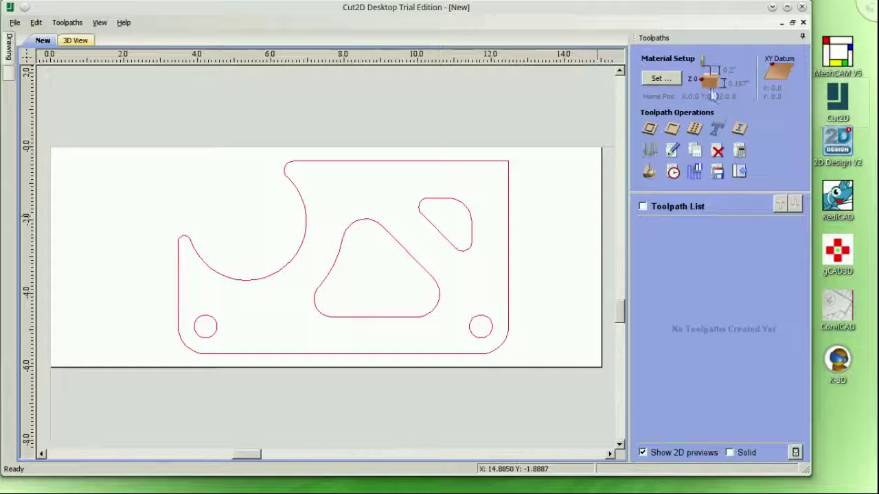
{"action": "left_click", "coordinate": [649, 129]}
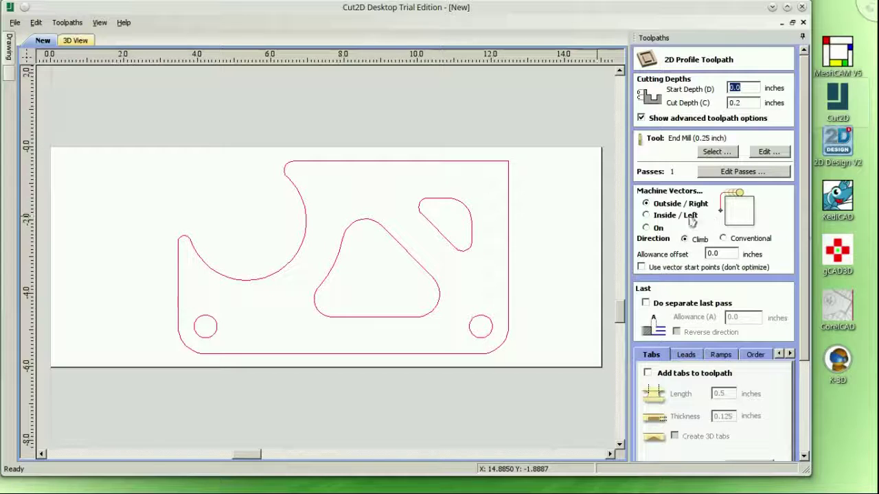
{"action": "left_click", "coordinate": [646, 216]}
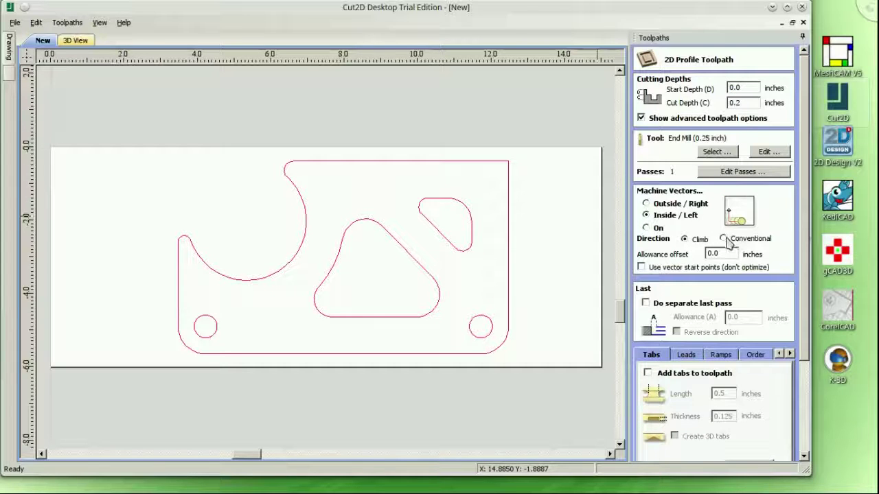
{"action": "left_click", "coordinate": [725, 238]}
Step: Select the triangle cutout, the left hole and the small rounded shape as profile vectors
{"action": "left_click", "coordinate": [330, 318]}
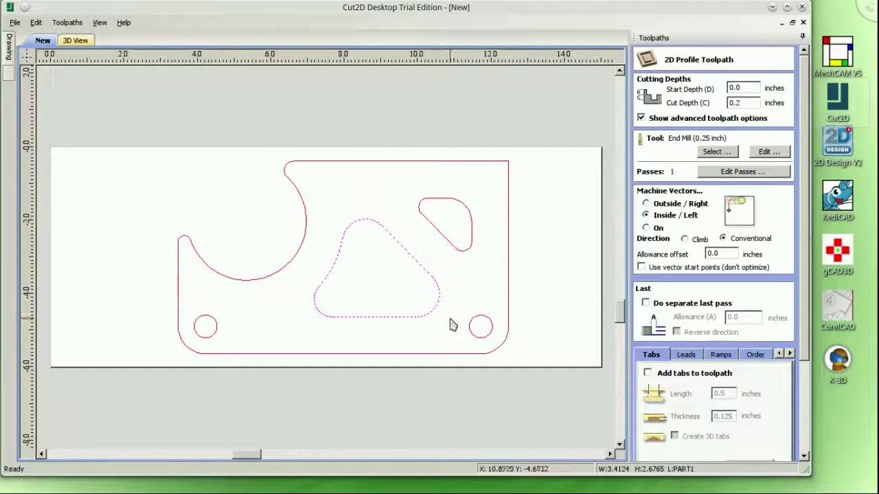
{"action": "left_click", "coordinate": [459, 253], "text": "shift"}
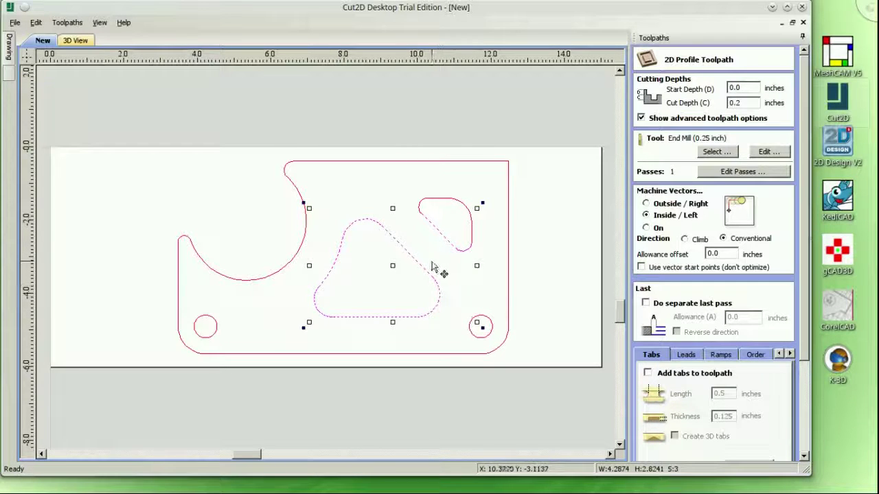
{"action": "left_click", "coordinate": [457, 294]}
{"action": "left_click", "coordinate": [437, 313]}
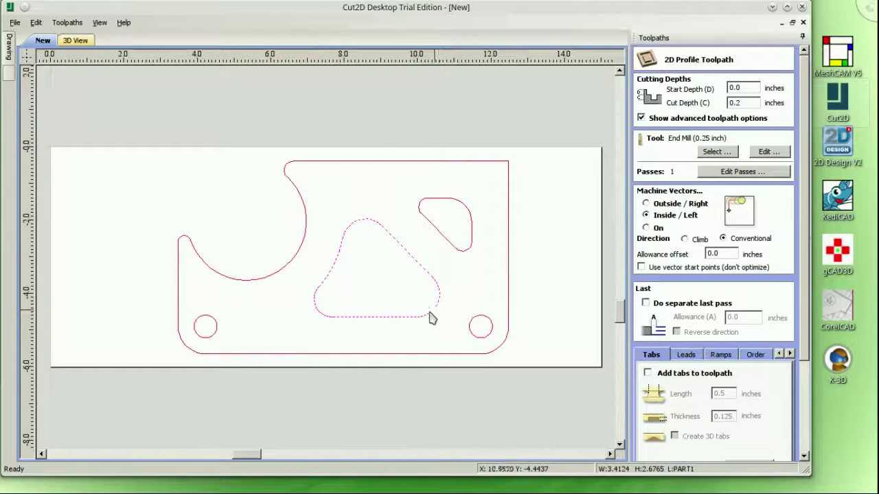
{"action": "left_click", "coordinate": [198, 335], "text": "shift"}
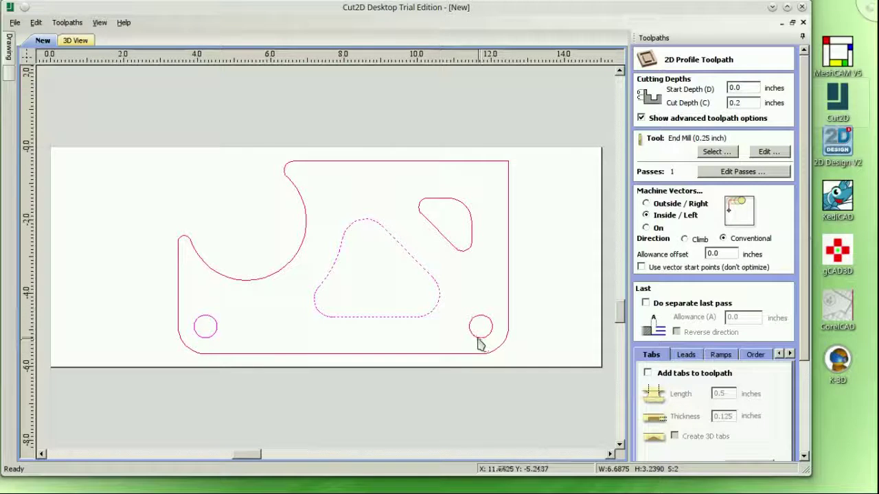
{"action": "left_click_drag", "start_coordinate": [408, 191], "coordinate": [491, 276], "text": "shift"}
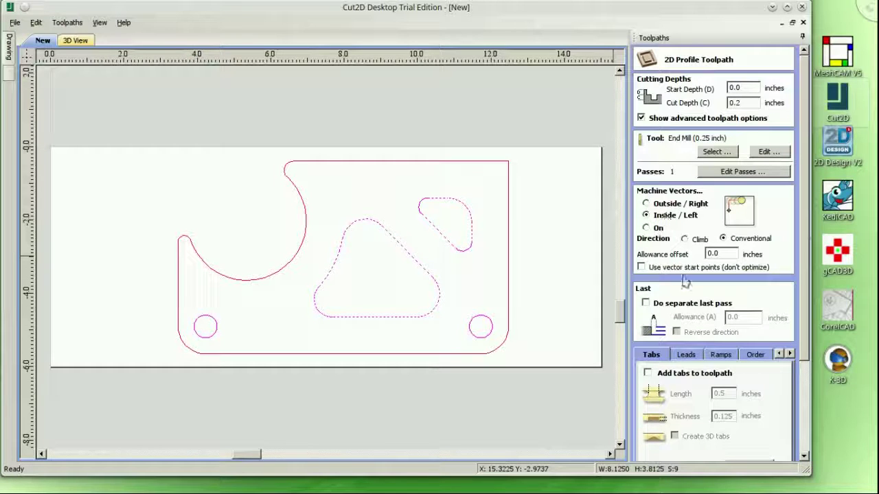
{"action": "scroll", "coordinate": [790, 296], "scroll_direction": "down", "scroll_amount": 3}
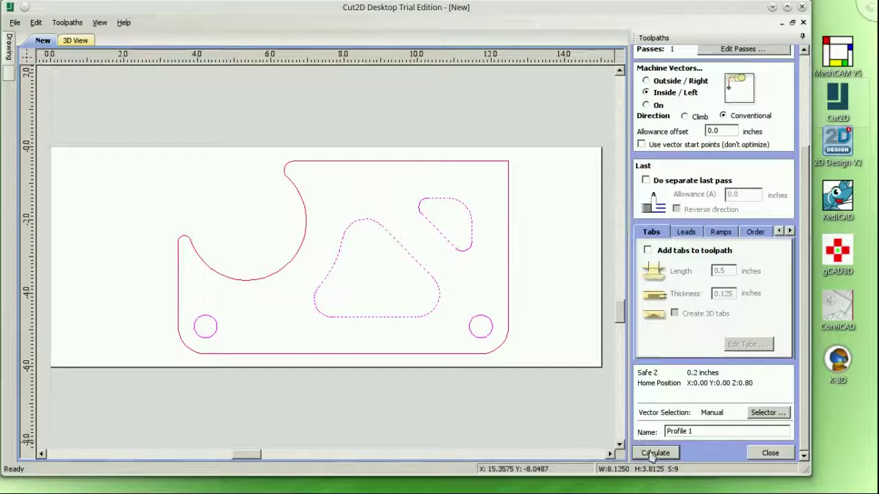
Step: Calculate Profile 1, accepting the open-vector and cut-through warnings
{"action": "left_click", "coordinate": [653, 454]}
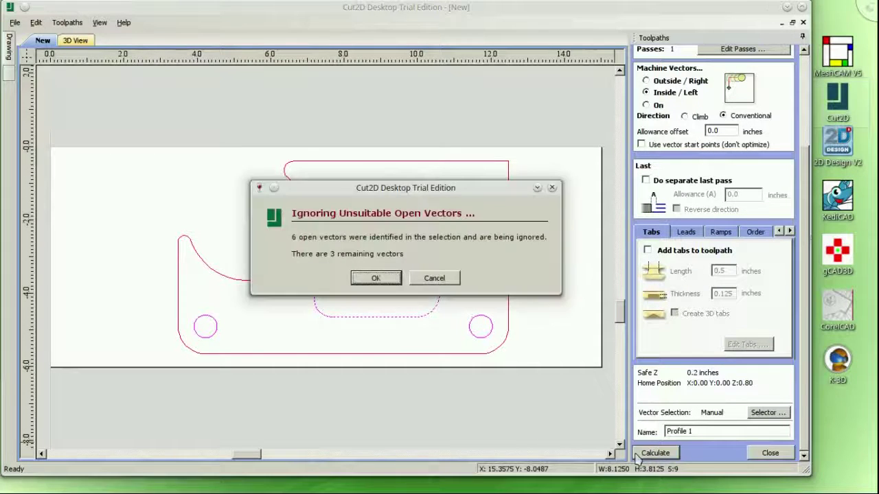
{"action": "left_click", "coordinate": [376, 278]}
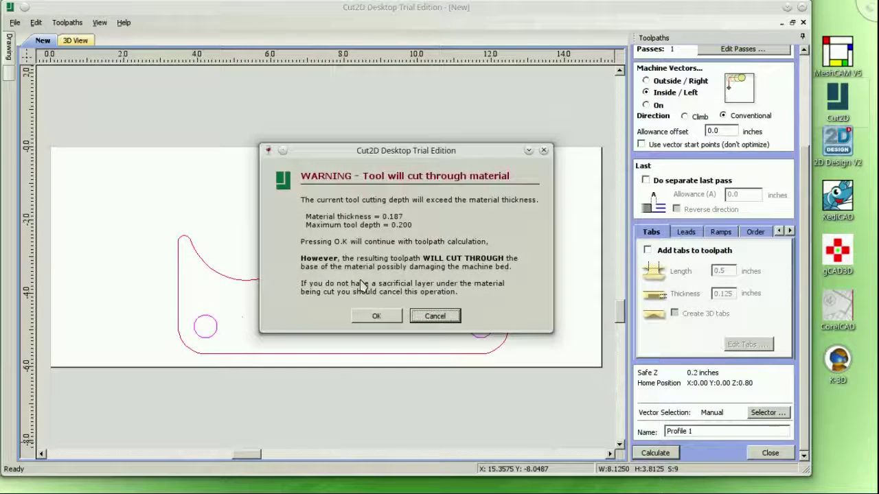
{"action": "left_click", "coordinate": [376, 316]}
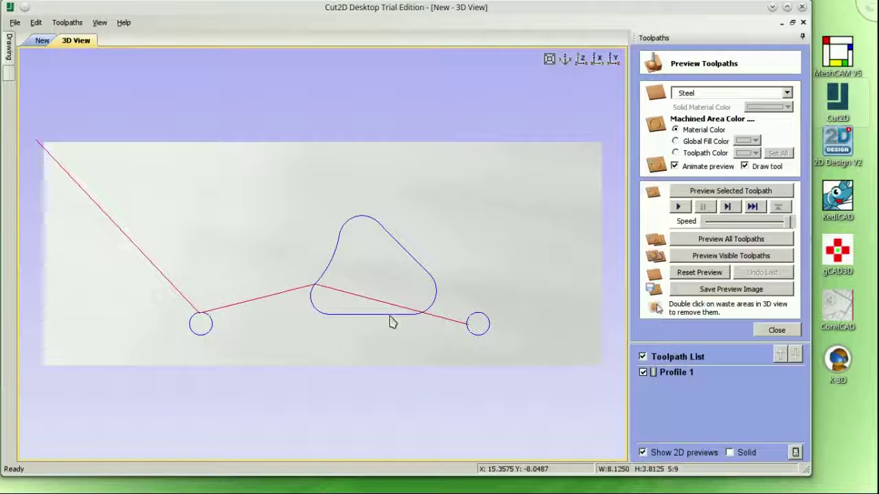
{"action": "left_click", "coordinate": [42, 41]}
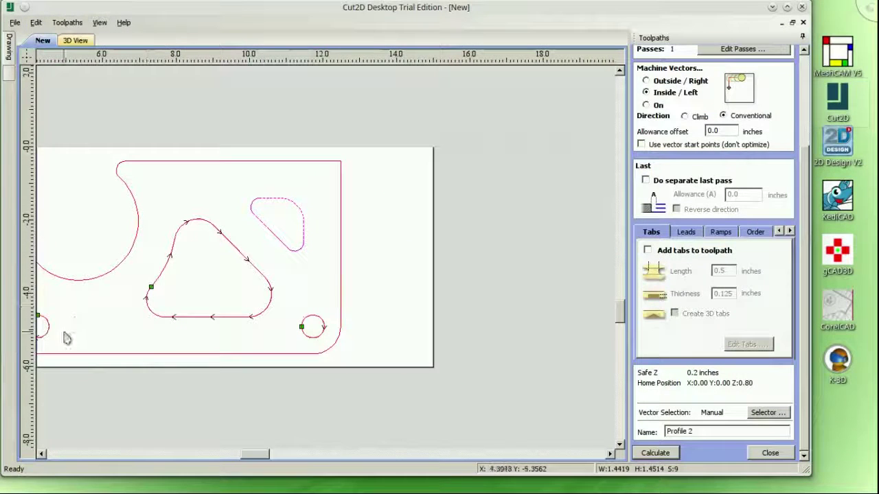
Step: Select the open rounded slot shape and delete it, then scroll to show the whole part
{"action": "mouse_move", "coordinate": [8, 46]}
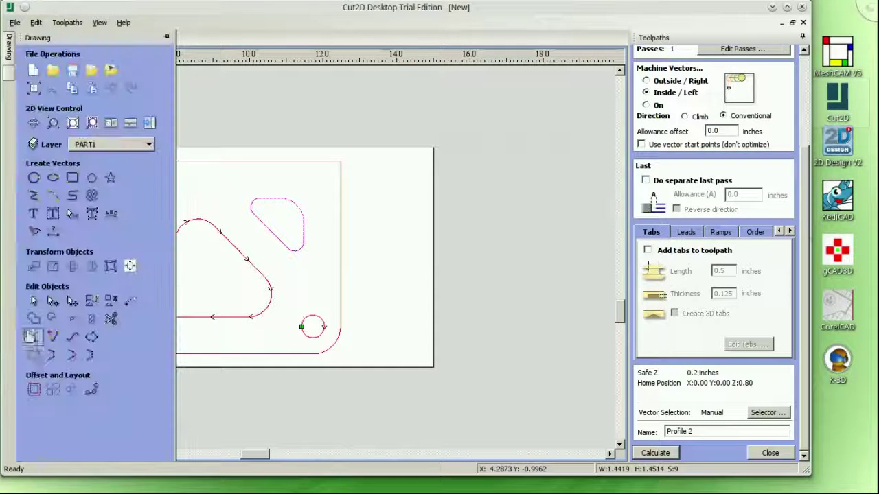
{"action": "left_click", "coordinate": [302, 278]}
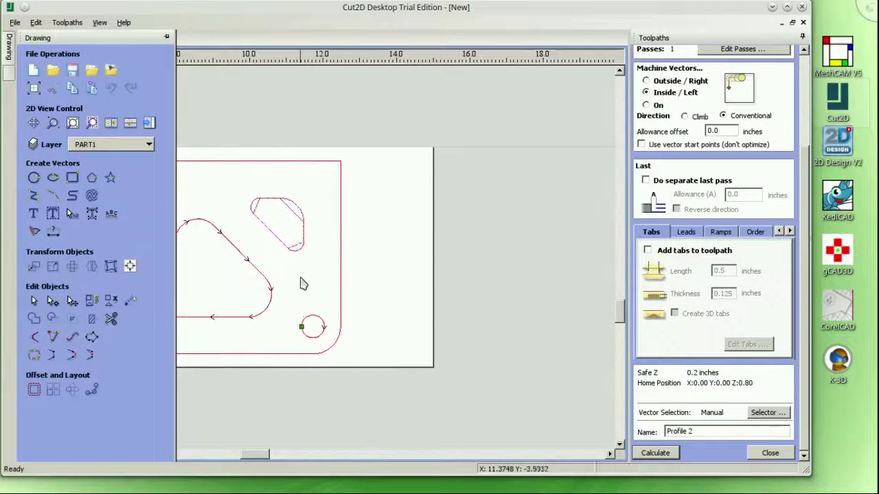
{"action": "left_click", "coordinate": [253, 209]}
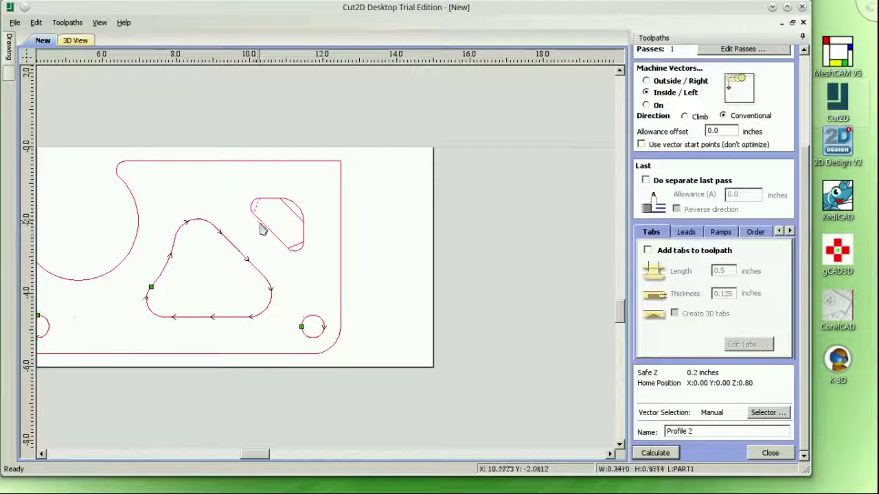
{"action": "left_click", "coordinate": [283, 213]}
{"action": "left_click", "coordinate": [255, 204]}
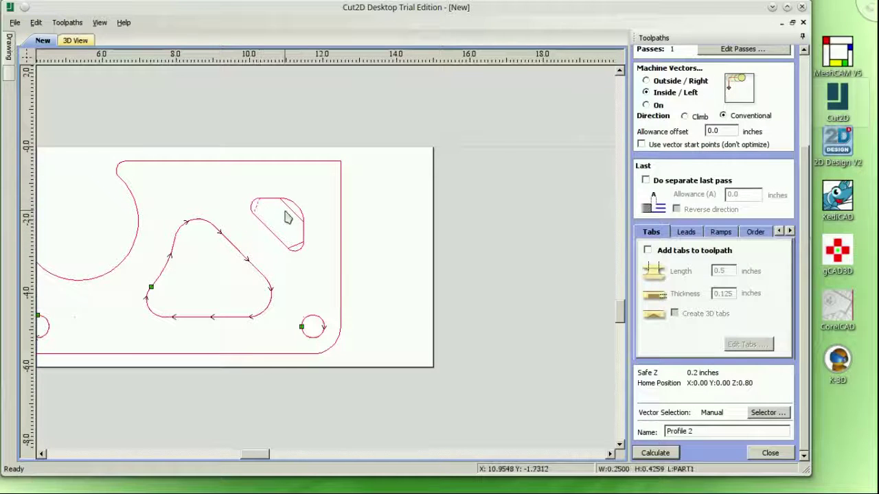
{"action": "left_click", "coordinate": [288, 218]}
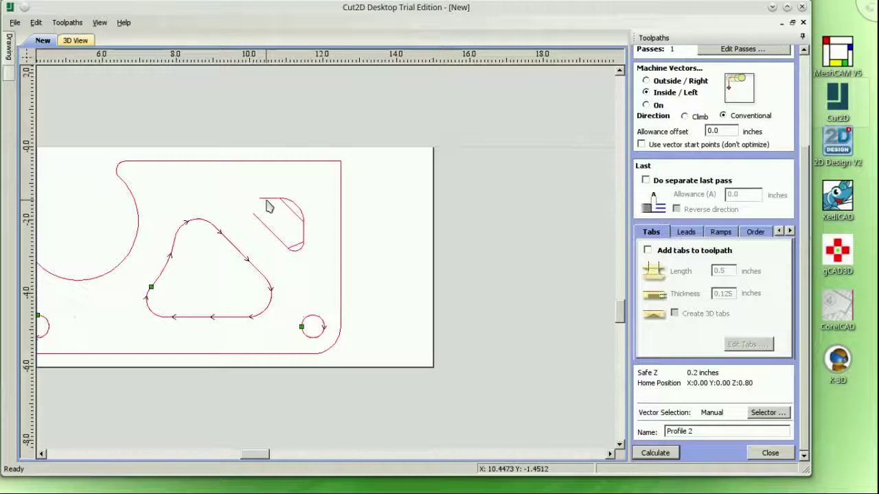
{"action": "key", "text": "Delete"}
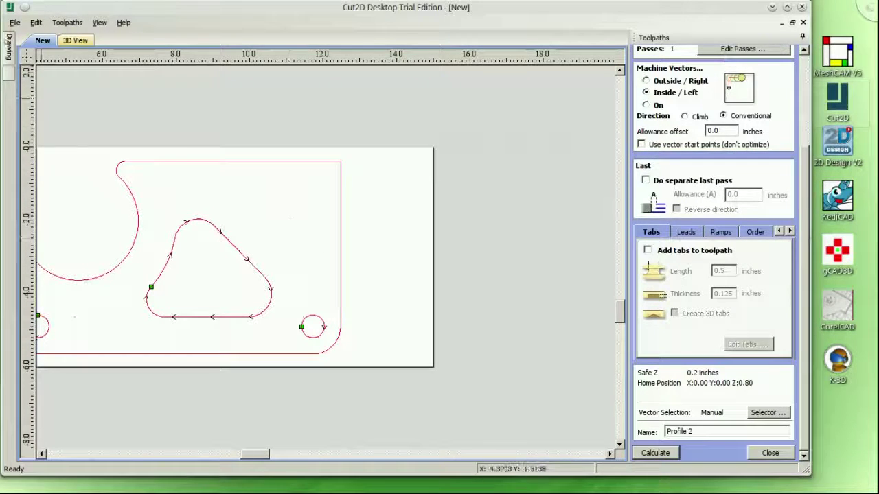
{"action": "mouse_move", "coordinate": [8, 48]}
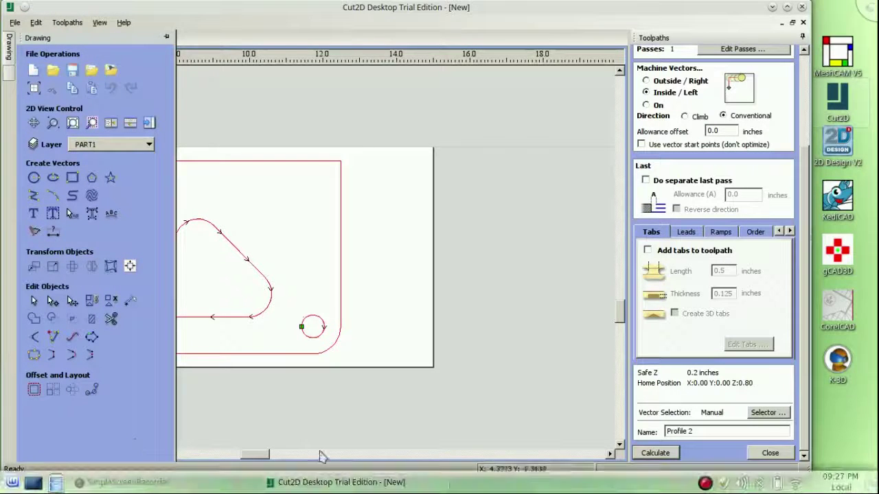
{"action": "mouse_move", "coordinate": [243, 452]}
{"action": "left_mouse_down"}
{"action": "mouse_move", "coordinate": [231, 454]}
{"action": "mouse_move", "coordinate": [261, 454]}
{"action": "left_mouse_up"}
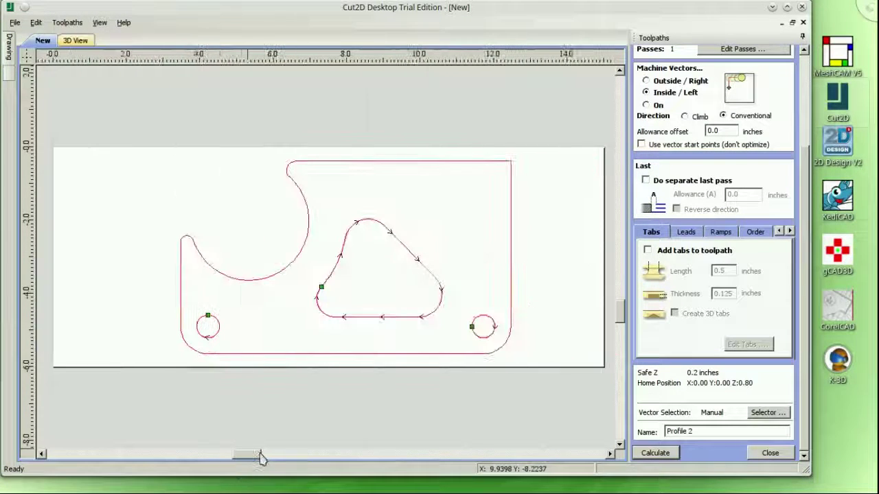
Step: Switch Profile 2 to an outside cut and calculate it, accepting the cut-through warning
{"action": "left_click", "coordinate": [647, 81]}
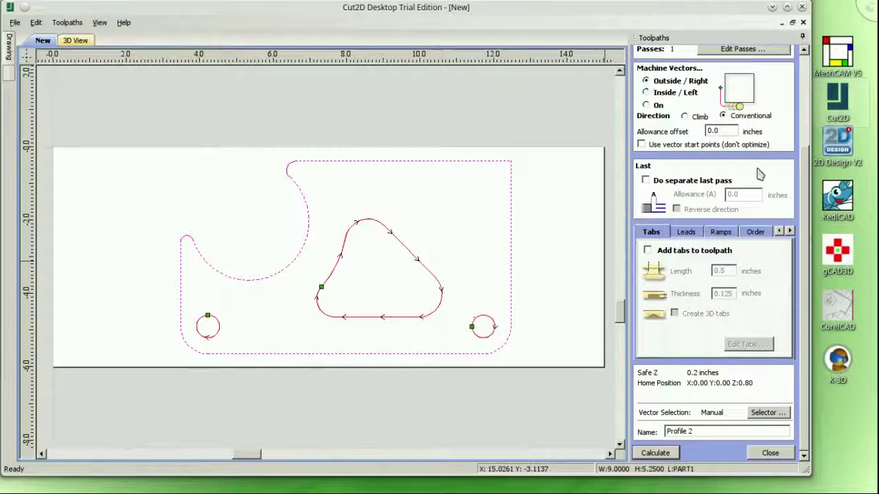
{"action": "left_click", "coordinate": [656, 455]}
{"action": "left_click", "coordinate": [367, 316]}
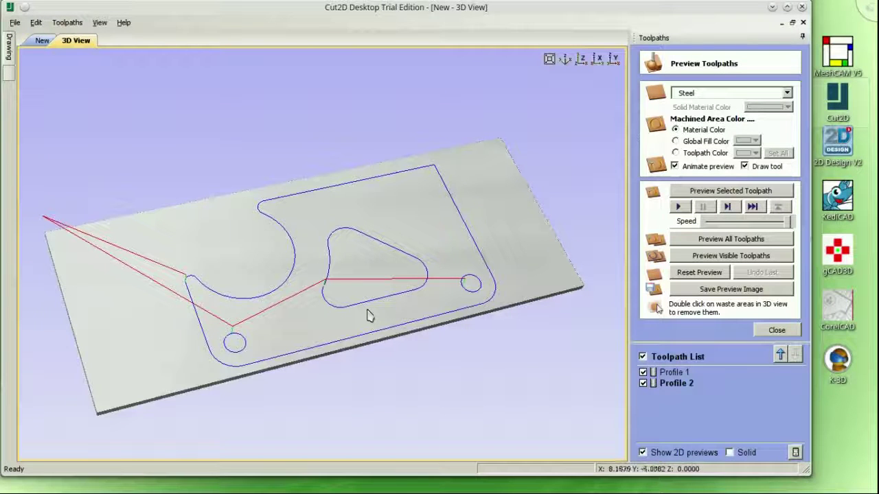
Step: Run the animated cutting preview of both profiles, toggling their visibility, then close the preview
{"action": "left_click", "coordinate": [565, 61]}
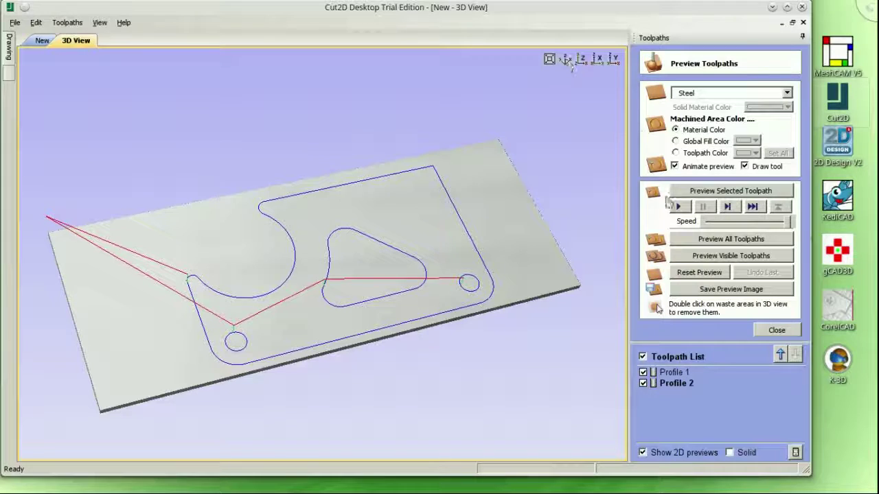
{"action": "left_click", "coordinate": [795, 453]}
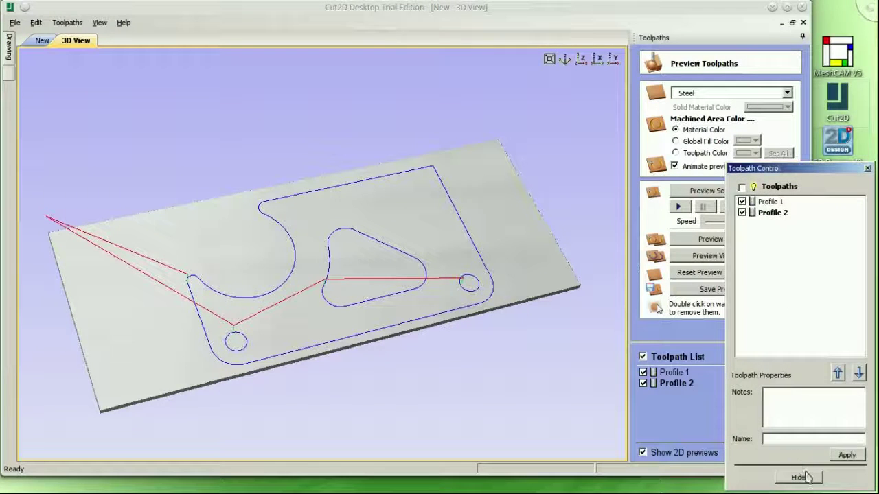
{"action": "left_click", "coordinate": [798, 478]}
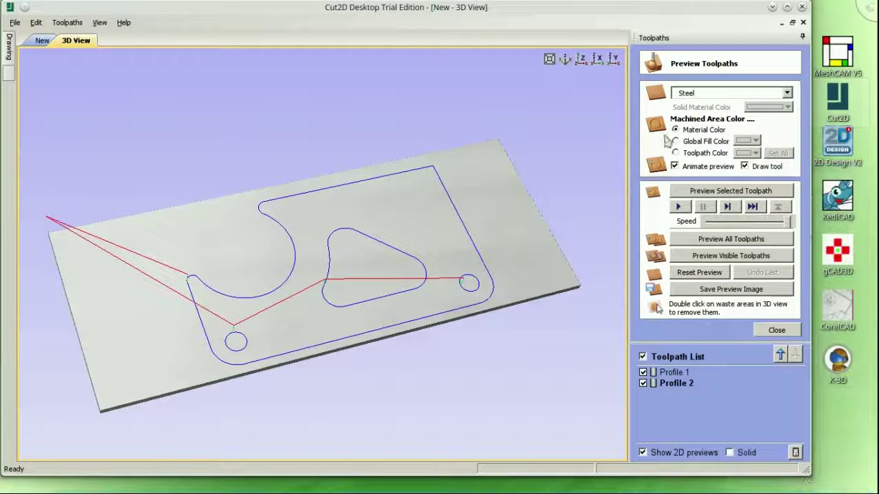
{"action": "left_click", "coordinate": [680, 207]}
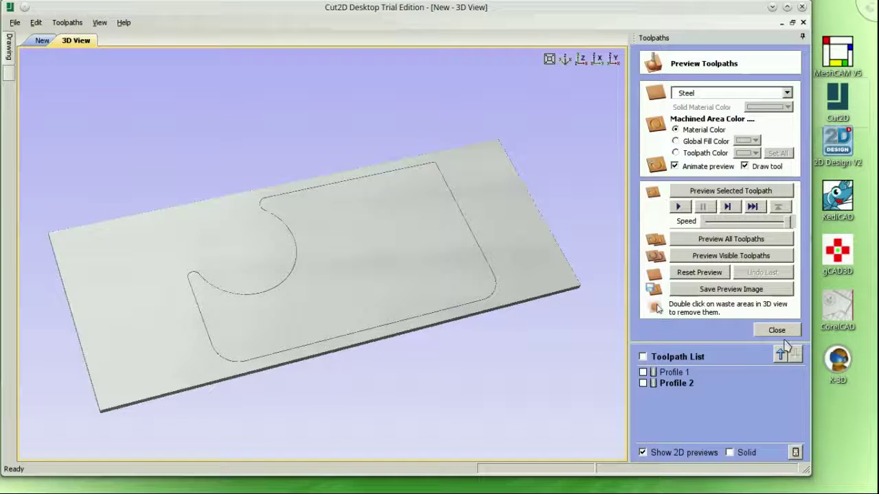
{"action": "left_click", "coordinate": [644, 373]}
{"action": "left_click", "coordinate": [678, 207]}
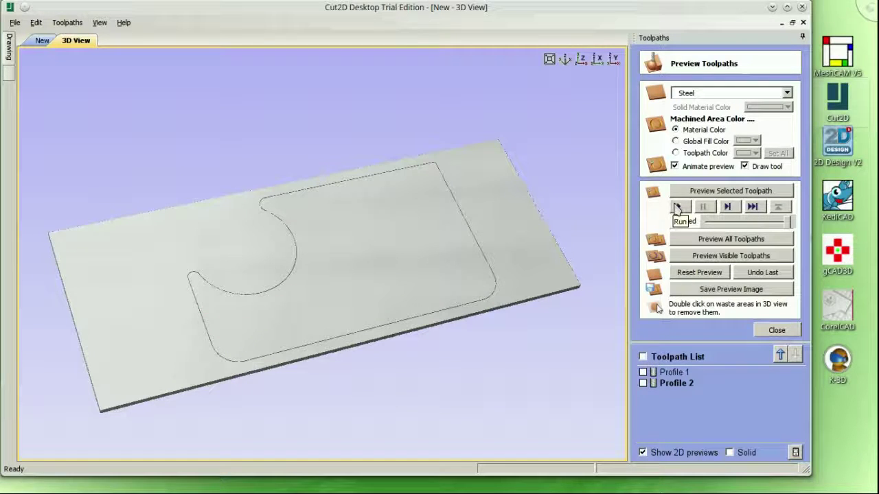
{"action": "left_click", "coordinate": [643, 358]}
{"action": "left_click", "coordinate": [681, 208]}
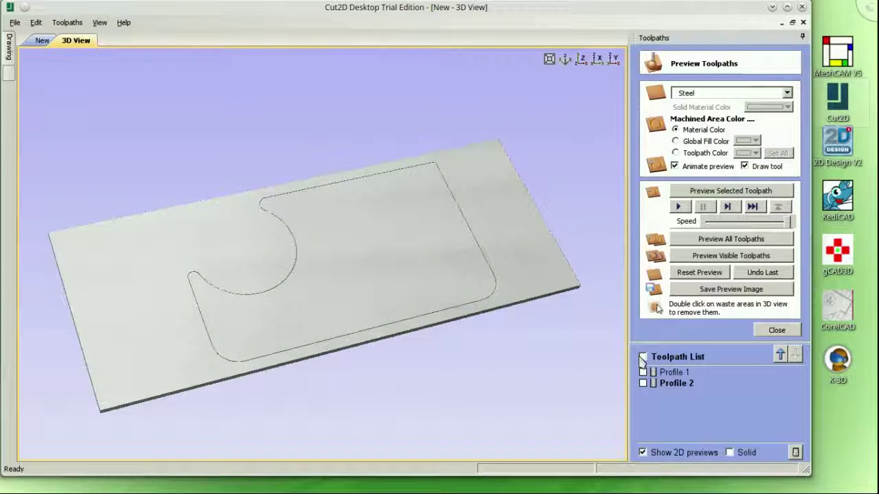
{"action": "left_click", "coordinate": [644, 357]}
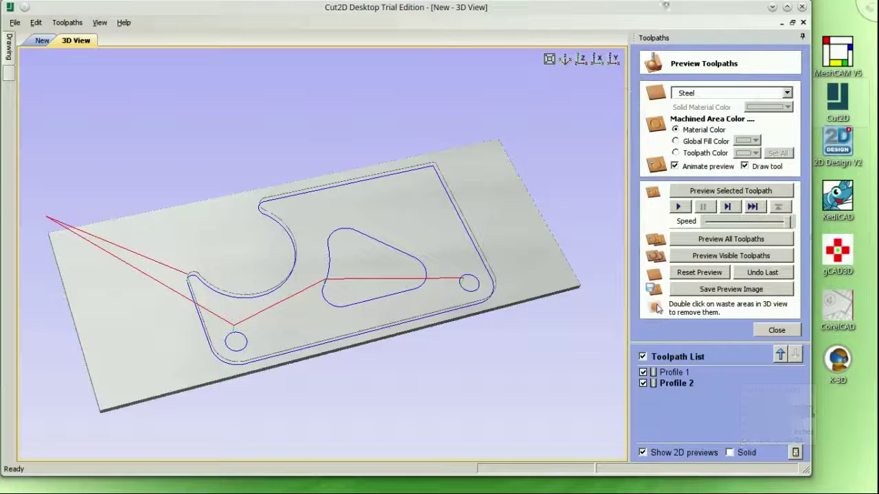
{"action": "left_click", "coordinate": [772, 332]}
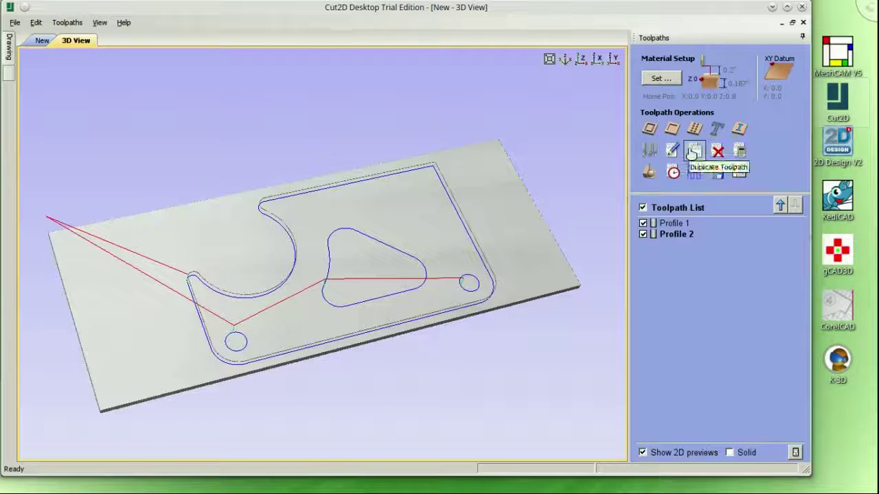
Step: Recalculate all toolpaths, accepting the cut-through warning and dismissing the success message
{"action": "left_click", "coordinate": [740, 155]}
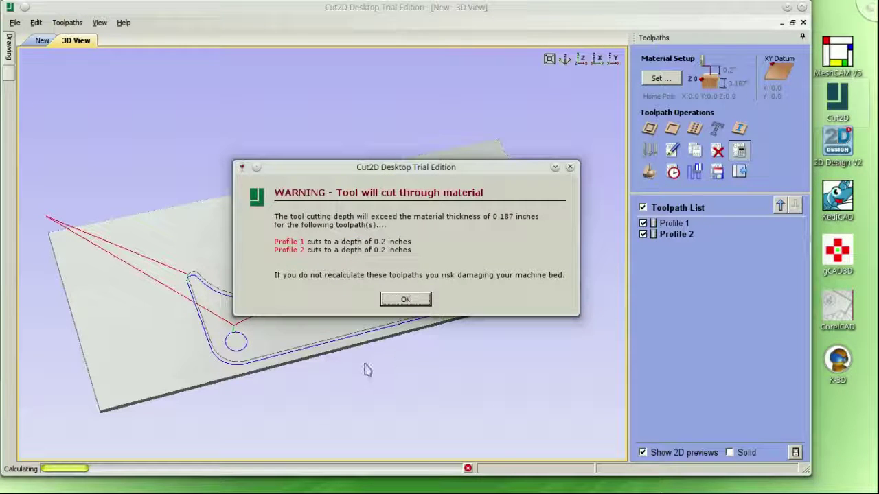
{"action": "left_click", "coordinate": [405, 300]}
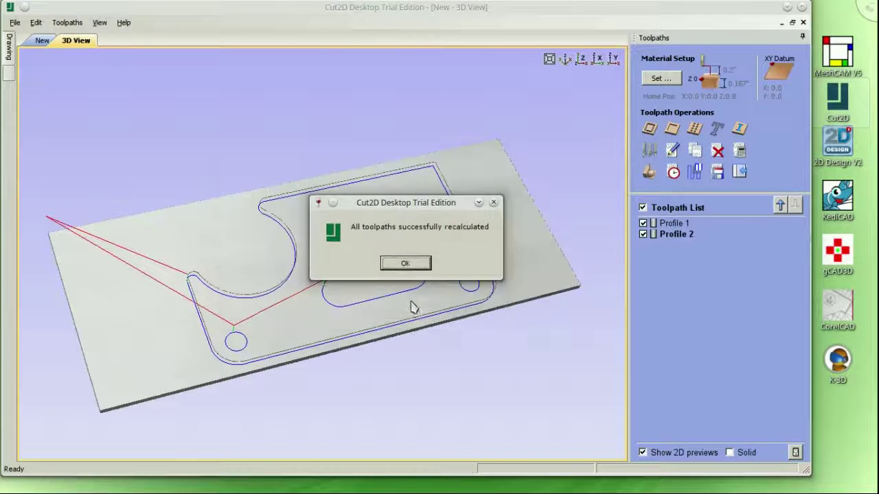
{"action": "left_click", "coordinate": [417, 266]}
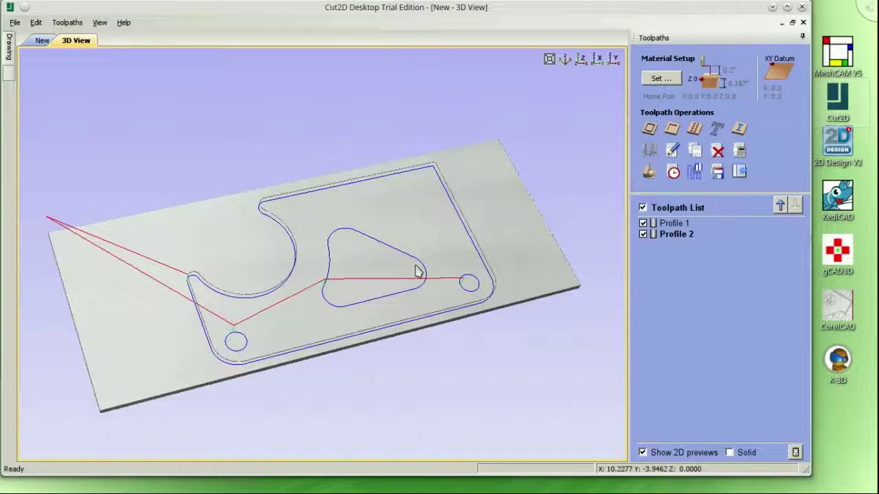
Step: Check the toolpath preview options, then bring up the Save Toolpaths panel
{"action": "left_click", "coordinate": [651, 173]}
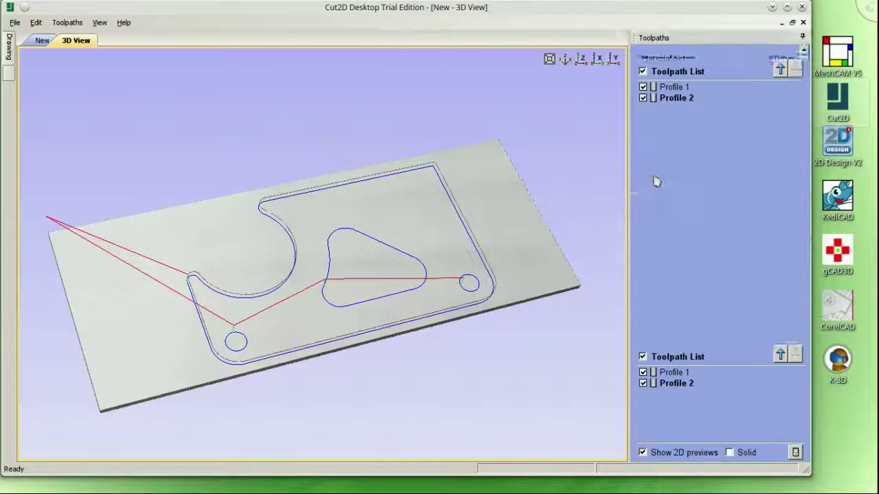
{"action": "left_click", "coordinate": [789, 329]}
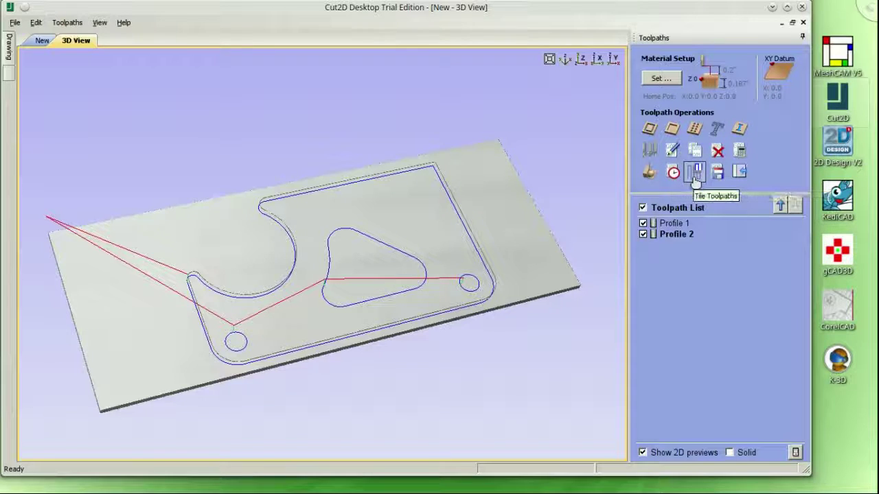
{"action": "left_click", "coordinate": [718, 174]}
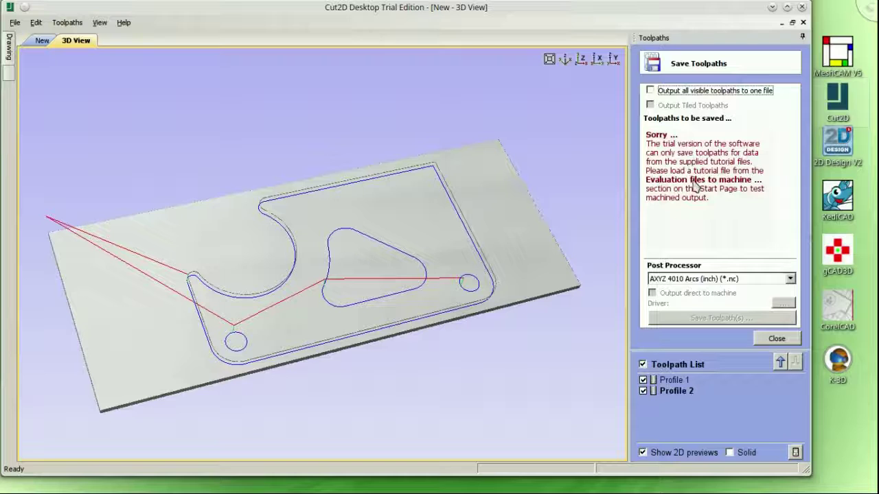
Step: Choose the Haas (inch) (*.NCC) post processor and output all visible toolpaths to one file
{"action": "left_click", "coordinate": [790, 279]}
{"action": "left_click_drag", "start_coordinate": [792, 334], "coordinate": [792, 334]}
{"action": "left_click", "coordinate": [696, 324]}
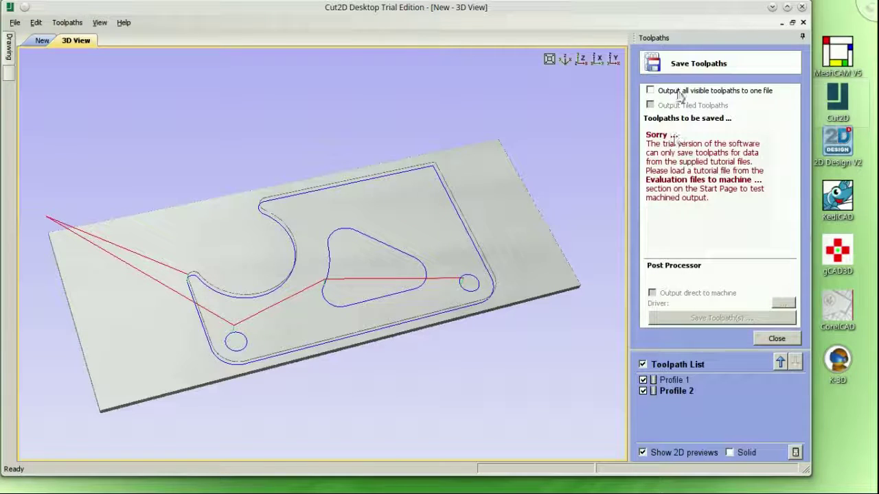
{"action": "left_click", "coordinate": [651, 91]}
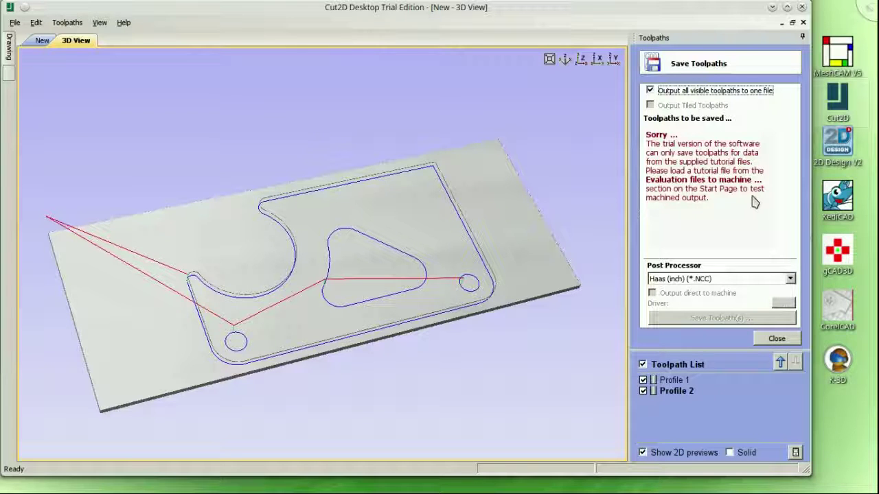
{"action": "left_click", "coordinate": [778, 340]}
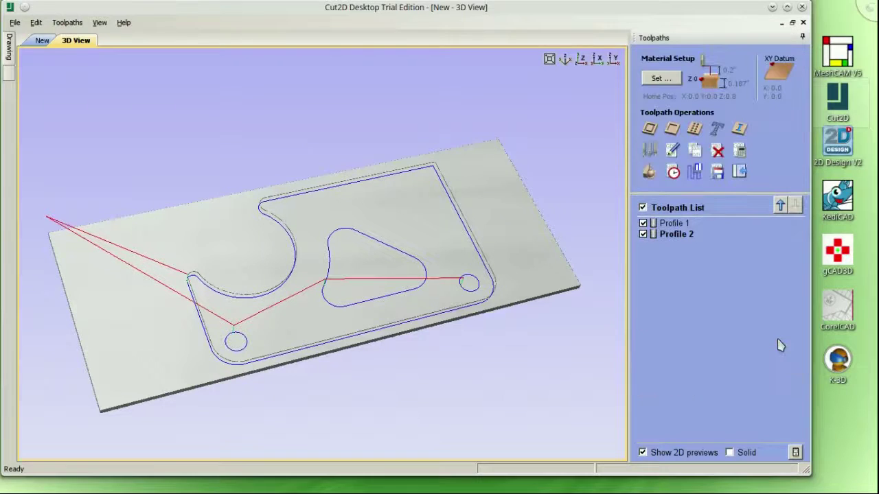
Step: Review the profile settings and Save Toolpaths options, then switch back to the drawing tools
{"action": "left_click", "coordinate": [673, 153]}
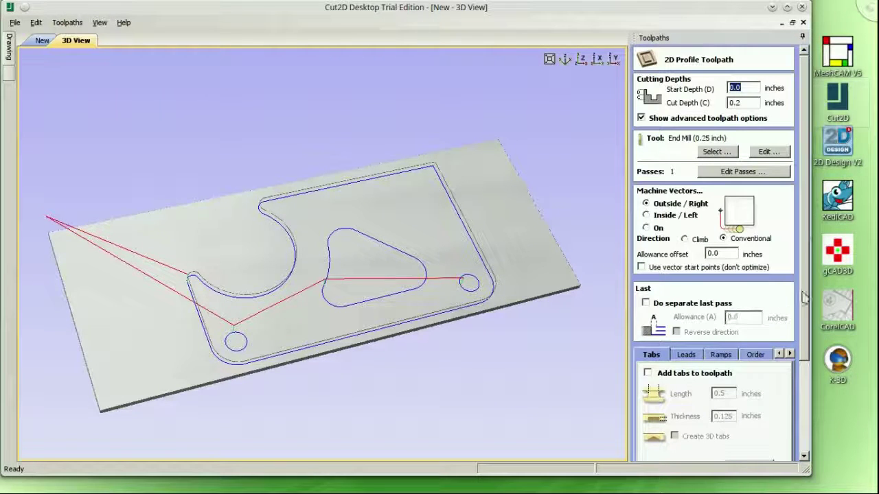
{"action": "scroll", "coordinate": [804, 296], "scroll_direction": "down", "scroll_amount": 5}
{"action": "left_click", "coordinate": [773, 454]}
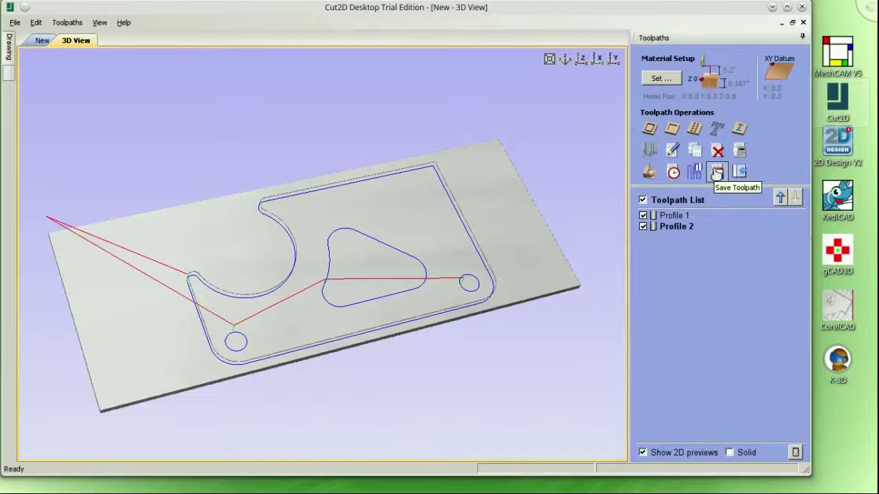
{"action": "left_click", "coordinate": [717, 173]}
{"action": "left_click", "coordinate": [776, 337]}
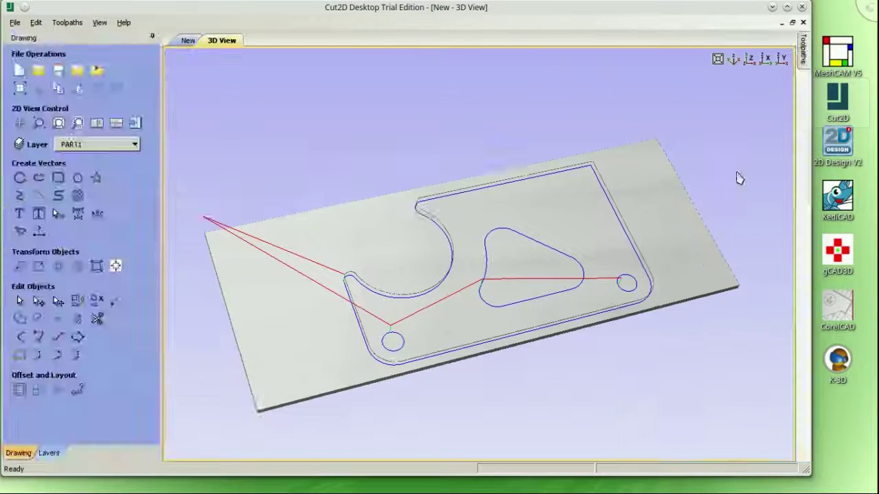
{"action": "left_click", "coordinate": [739, 173]}
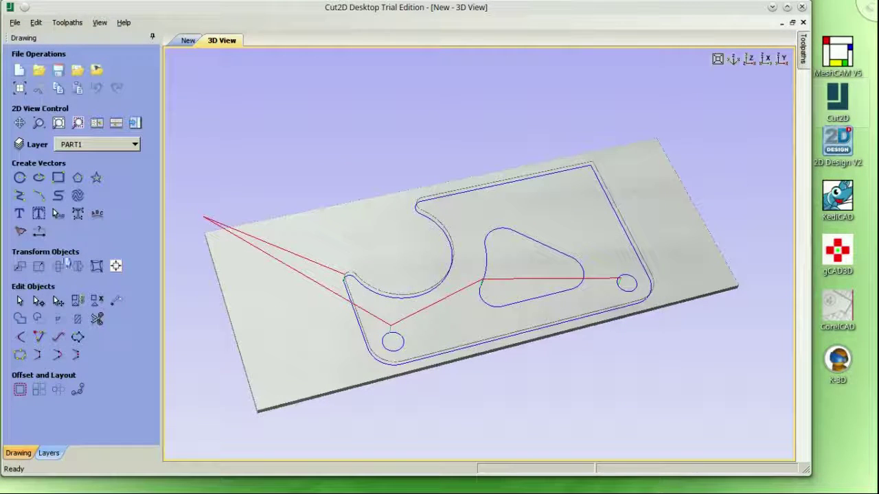
Step: Return to the 2D drawing view and drawing tools, keeping PART1 as the current layer
{"action": "left_click", "coordinate": [187, 41]}
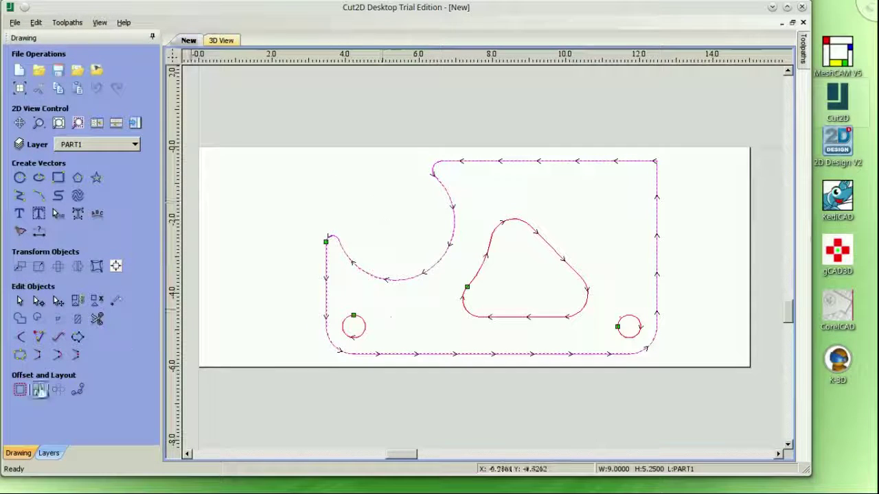
{"action": "left_click", "coordinate": [50, 454]}
{"action": "left_click", "coordinate": [79, 229]}
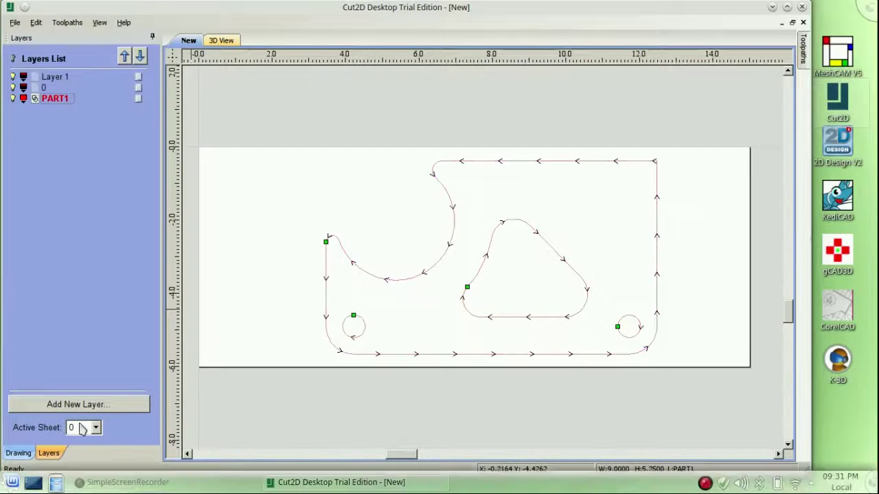
{"action": "left_click", "coordinate": [20, 453]}
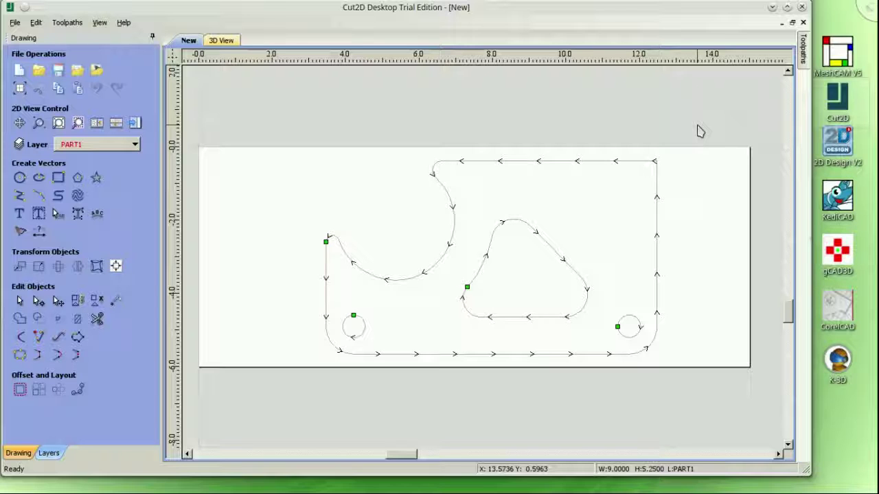
{"action": "left_click", "coordinate": [134, 144]}
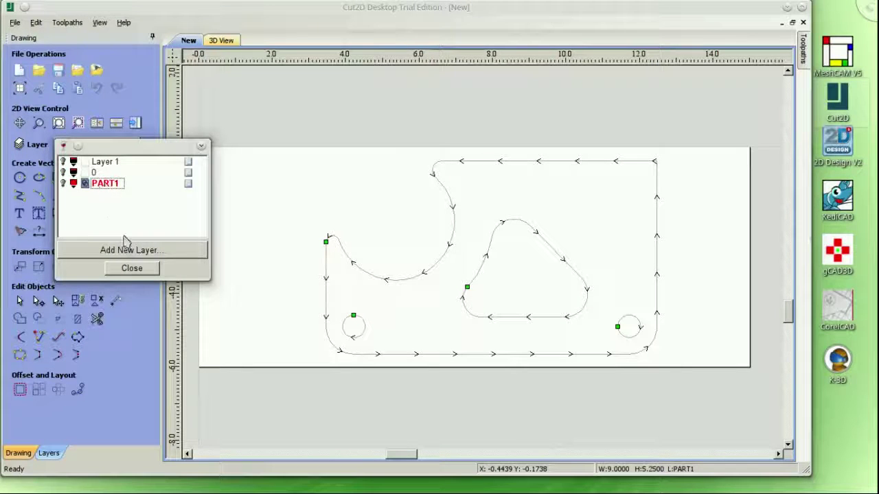
{"action": "left_click", "coordinate": [150, 269]}
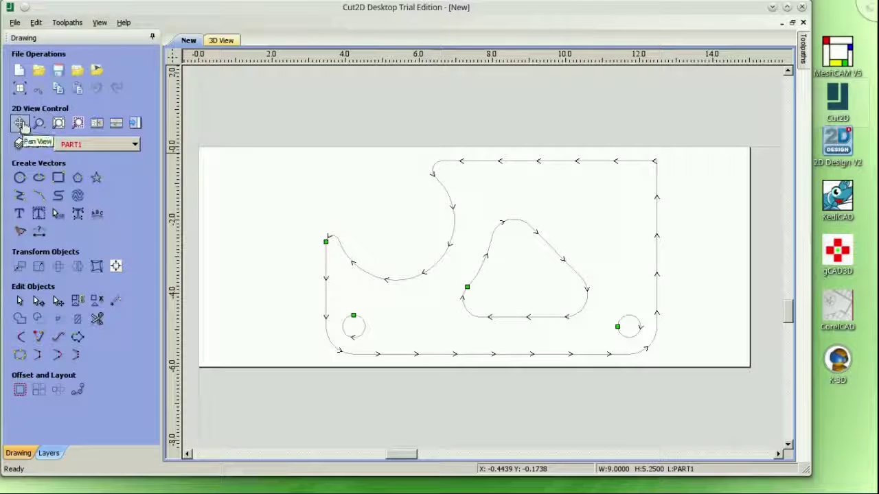
{"action": "left_click", "coordinate": [14, 24]}
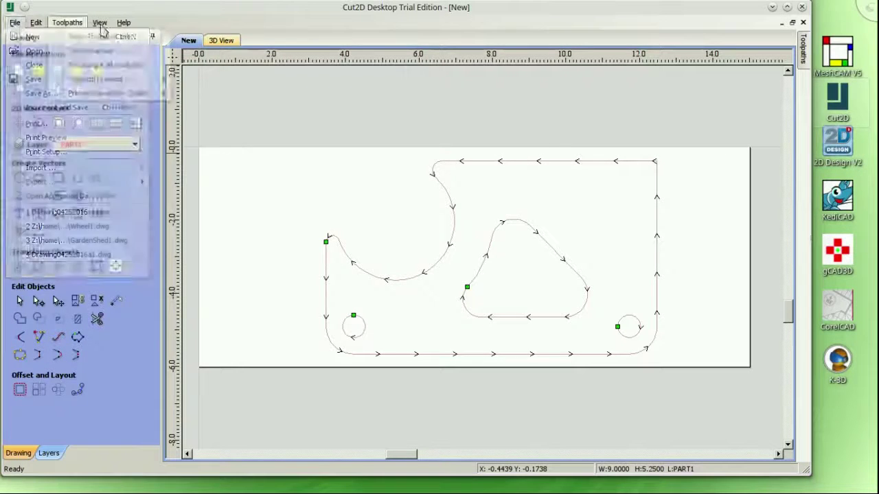
{"action": "mouse_move", "coordinate": [123, 23]}
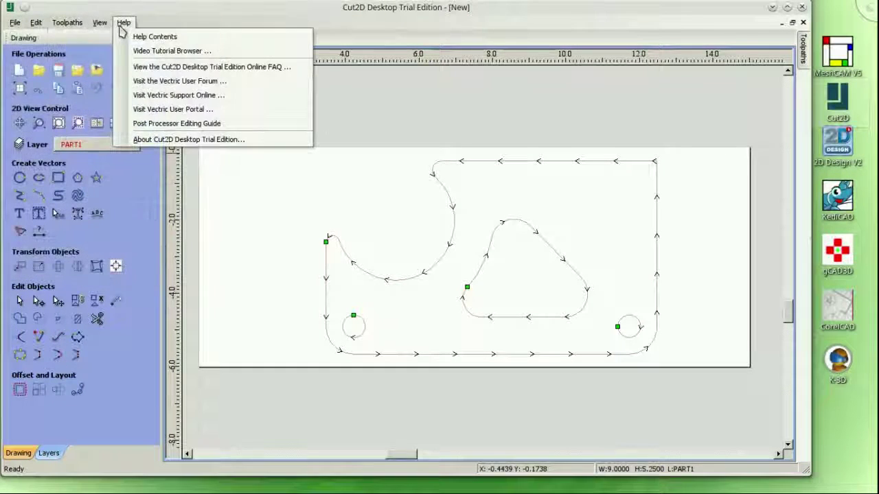
{"action": "left_click", "coordinate": [220, 141]}
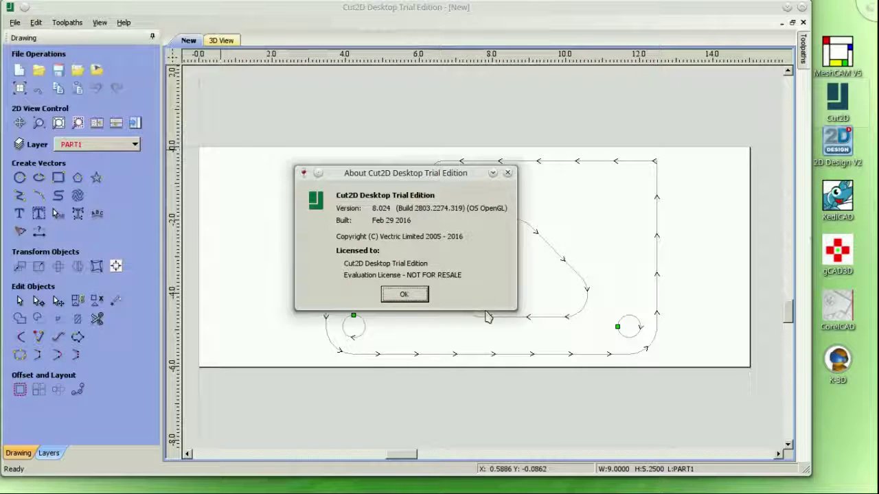
{"action": "left_click", "coordinate": [397, 295]}
{"action": "left_click", "coordinate": [123, 22]}
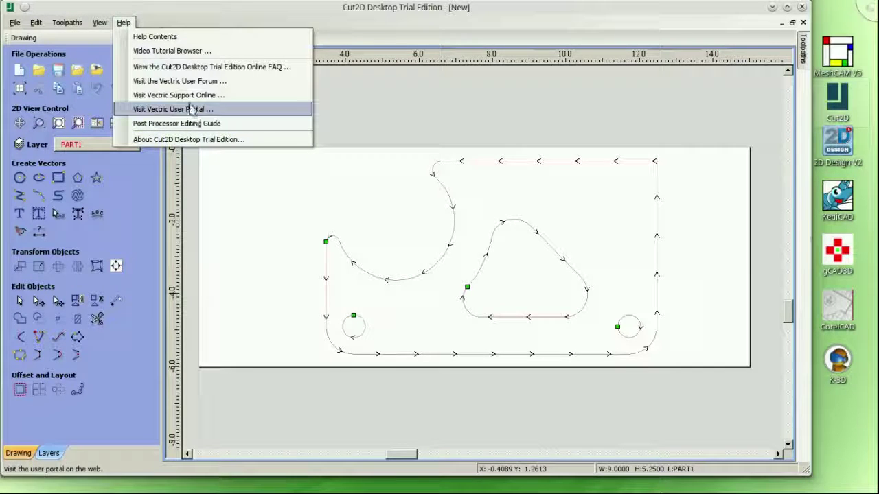
{"action": "left_click", "coordinate": [15, 23]}
{"action": "left_click", "coordinate": [15, 23]}
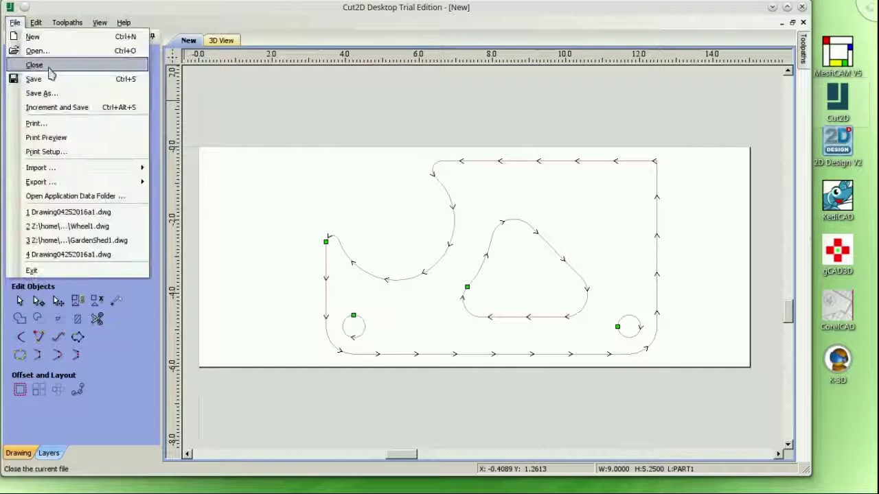
Step: Save the drawing to the Desktop as 05122016-Weldement1 in VCarve Files (*.crv) format
{"action": "left_click", "coordinate": [43, 91]}
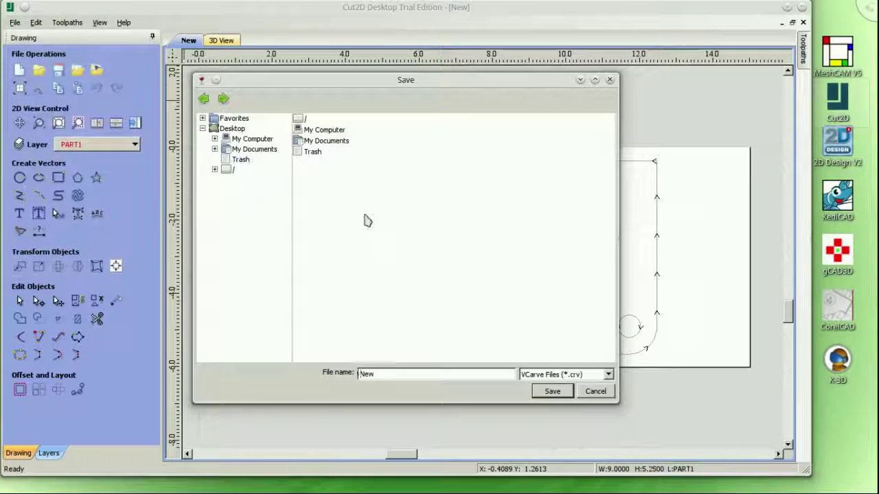
{"action": "double_click", "coordinate": [226, 170]}
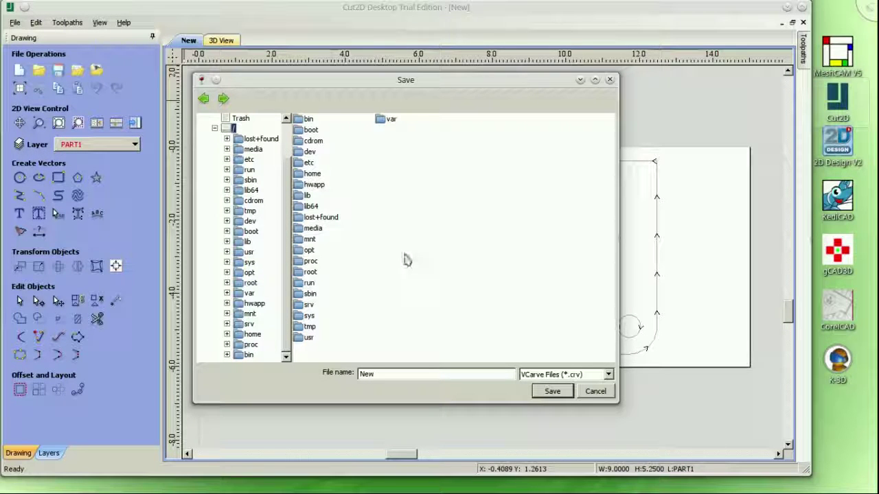
{"action": "double_click", "coordinate": [317, 174]}
{"action": "double_click", "coordinate": [312, 120]}
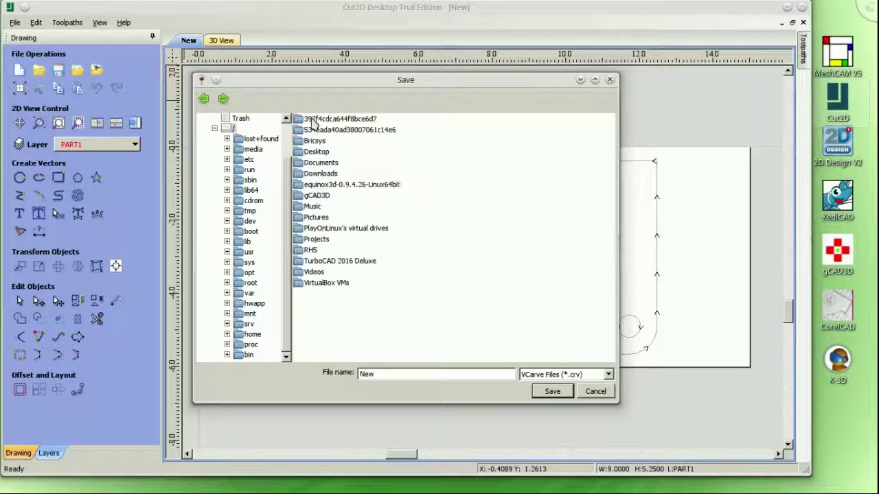
{"action": "double_click", "coordinate": [317, 153]}
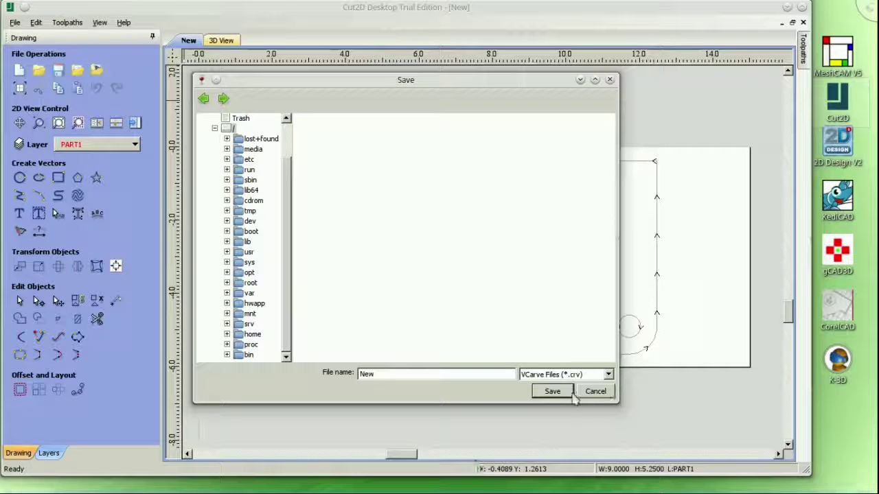
{"action": "left_click", "coordinate": [390, 375]}
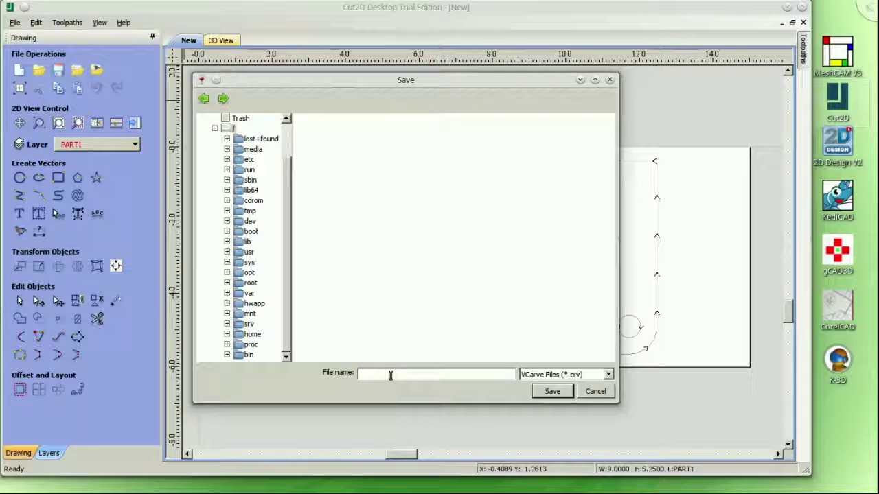
{"action": "type", "text": "5122016"}
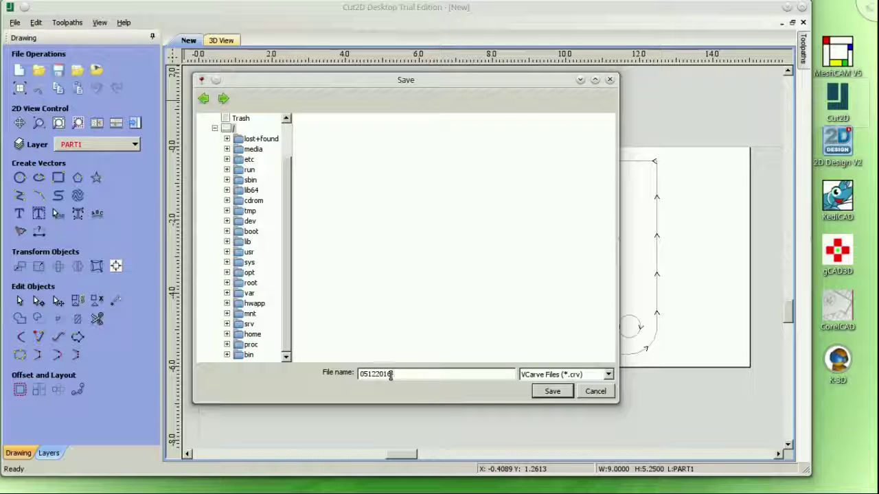
{"action": "type", "text": "Weldement1"}
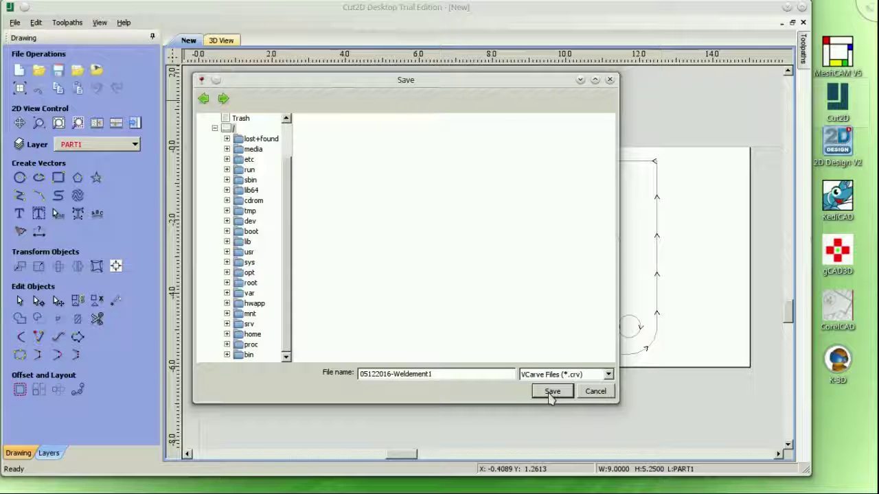
{"action": "left_click", "coordinate": [599, 375]}
{"action": "left_click", "coordinate": [571, 384]}
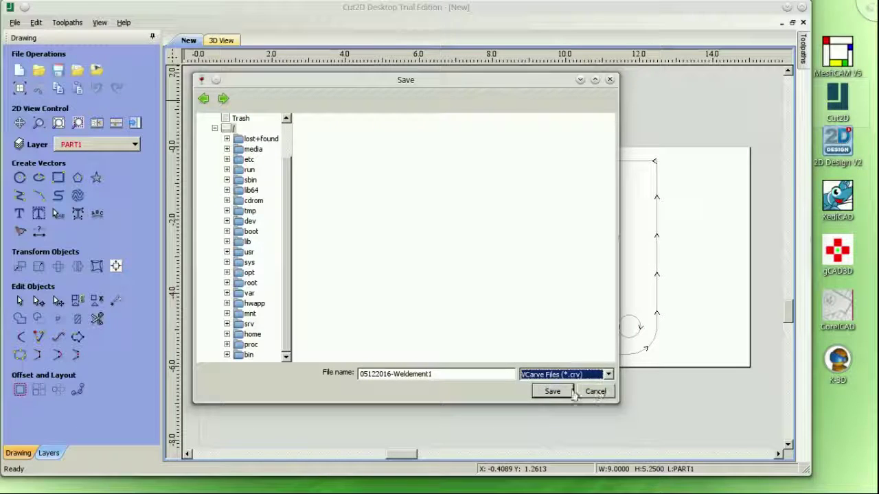
{"action": "left_click", "coordinate": [550, 392]}
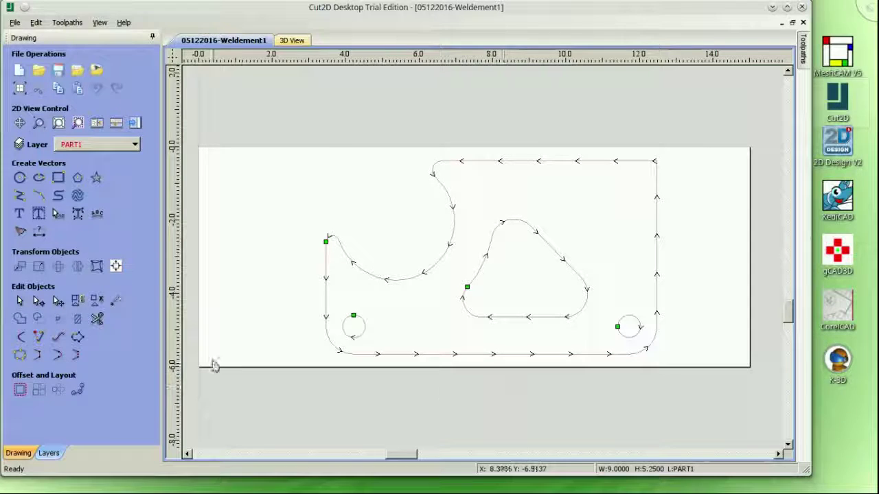
Step: Close the 05122016-Weldement1 drawing, exit Cut2D Desktop, and move its desktop icon into the right column
{"action": "left_click", "coordinate": [15, 22]}
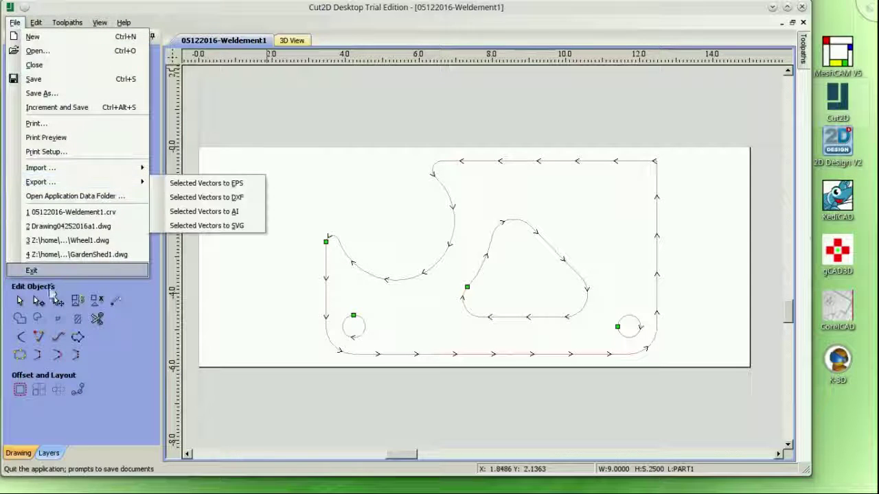
{"action": "left_click", "coordinate": [55, 65]}
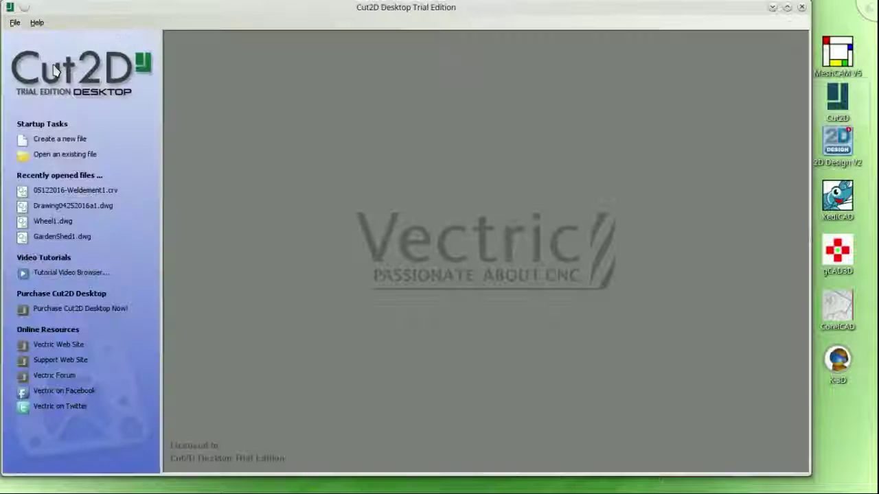
{"action": "left_click", "coordinate": [36, 22]}
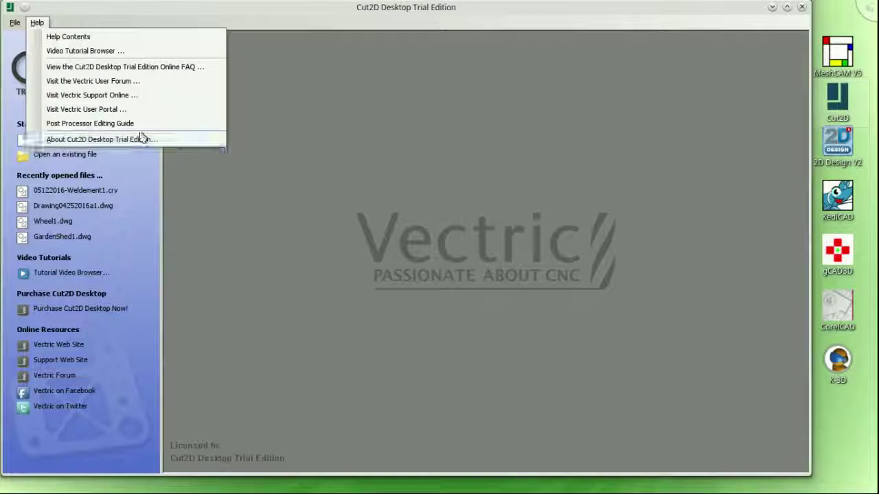
{"action": "mouse_move", "coordinate": [14, 22]}
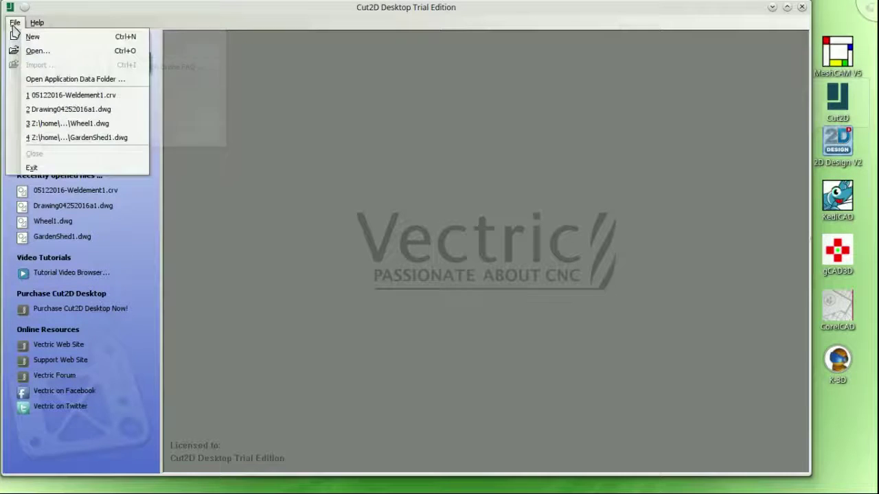
{"action": "left_click", "coordinate": [32, 168]}
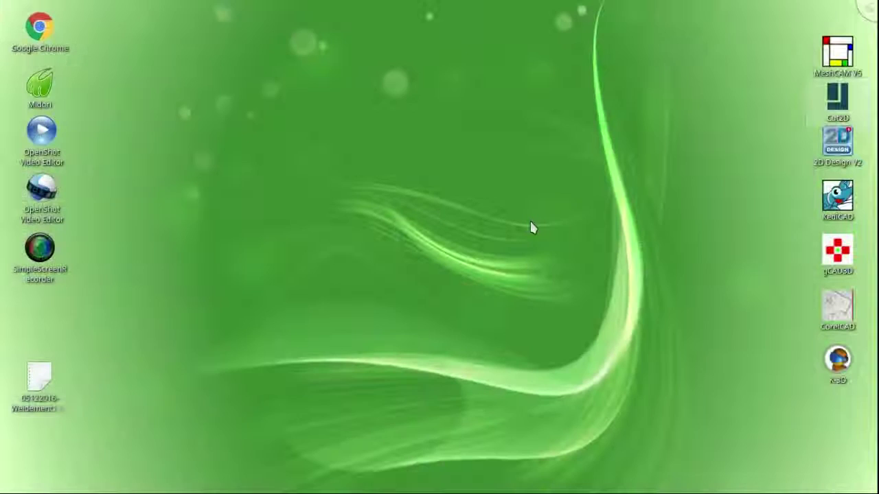
{"action": "left_click_drag", "start_coordinate": [870, 396], "coordinate": [844, 423]}
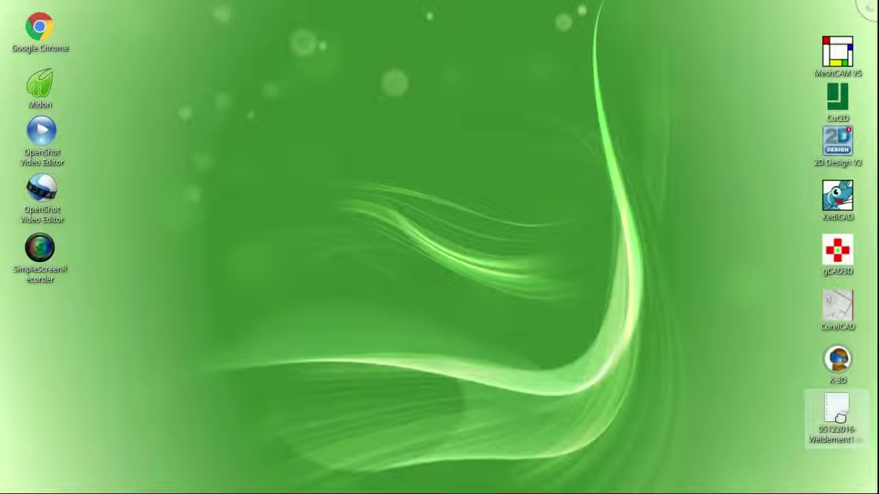